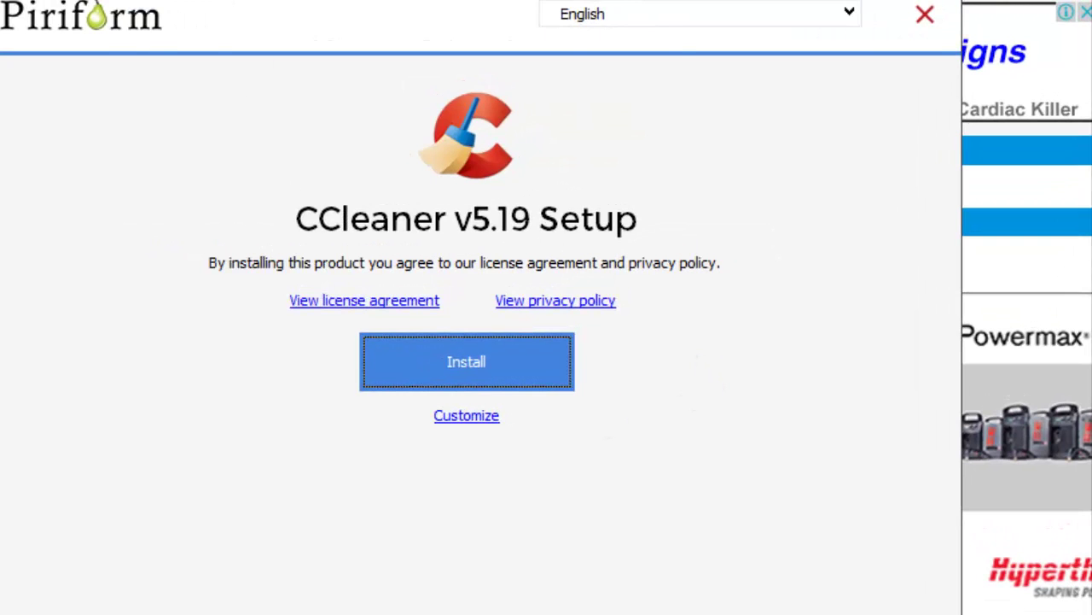
Set the CCleaner v5.19 installer language to Español (Spanish) and install the program.
click(849, 15)
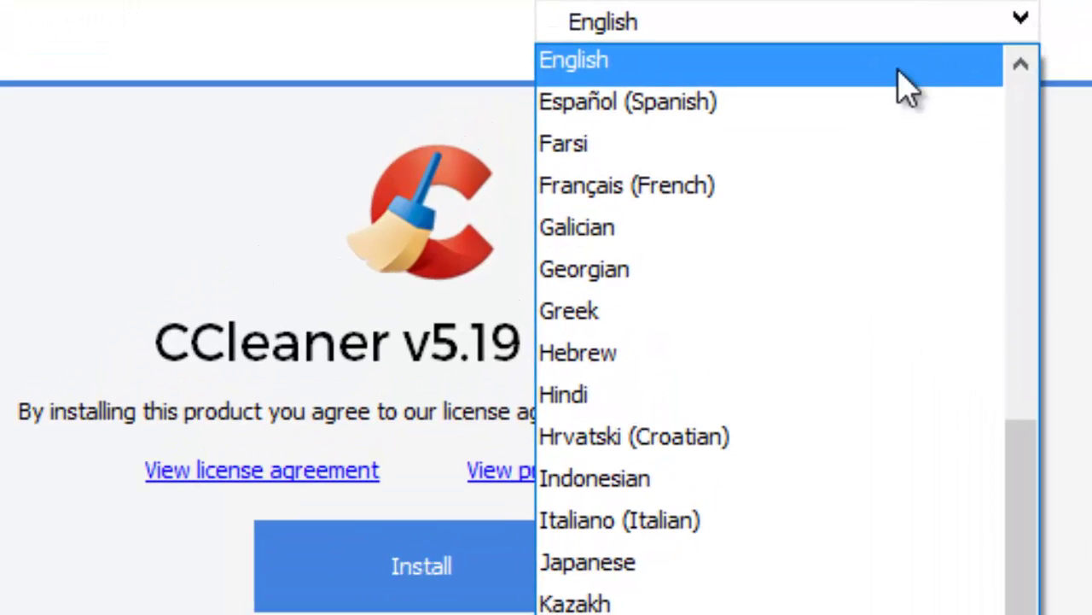
click(693, 114)
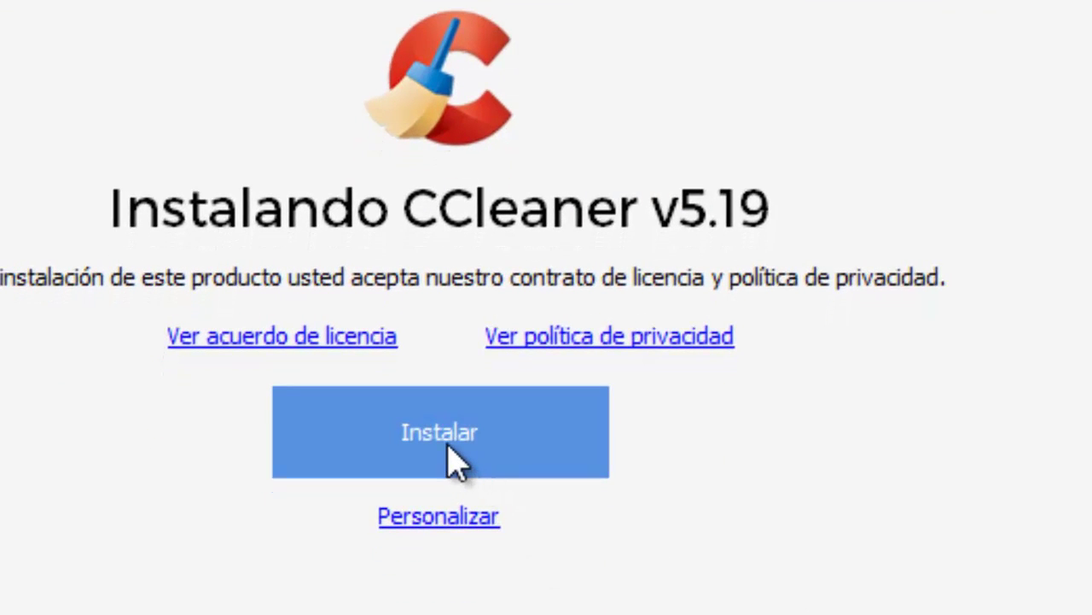
click(449, 446)
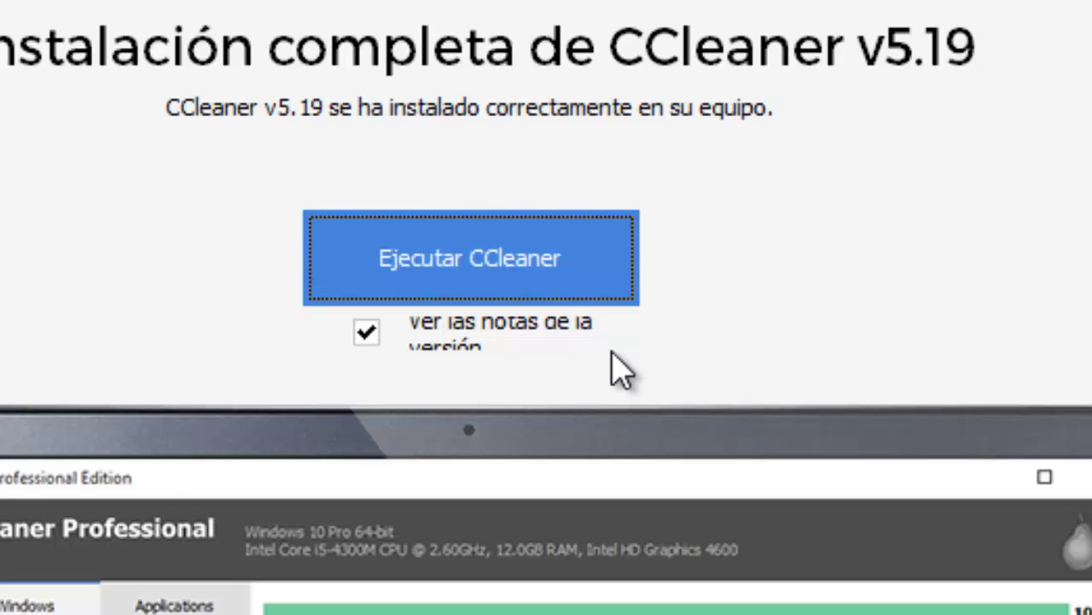
Launch the installed CCleaner and close the release-notes browser window with all its tabs.
click(508, 265)
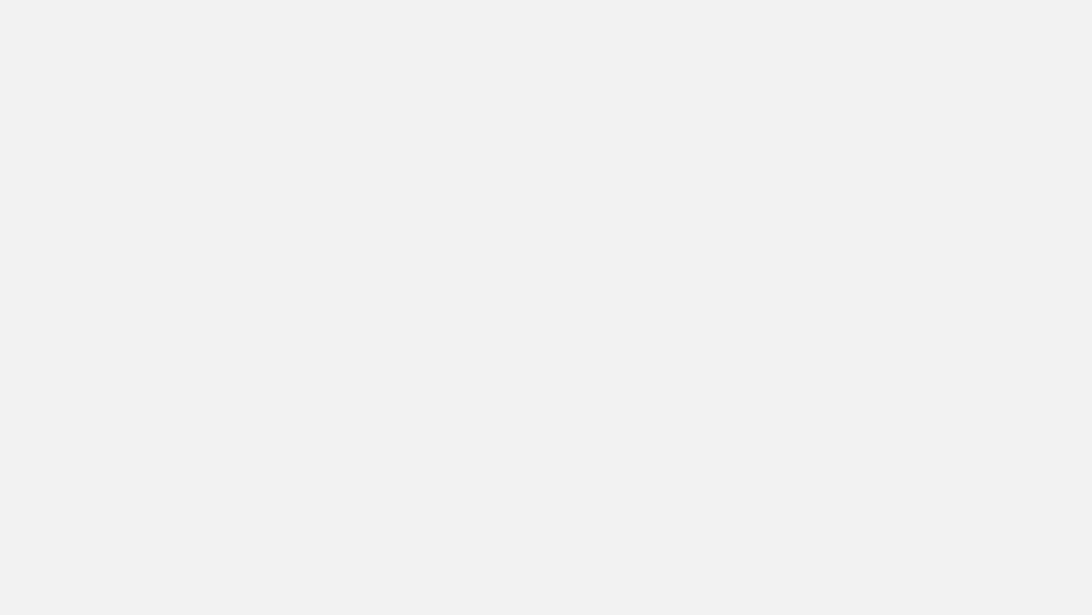
key(alt+F4)
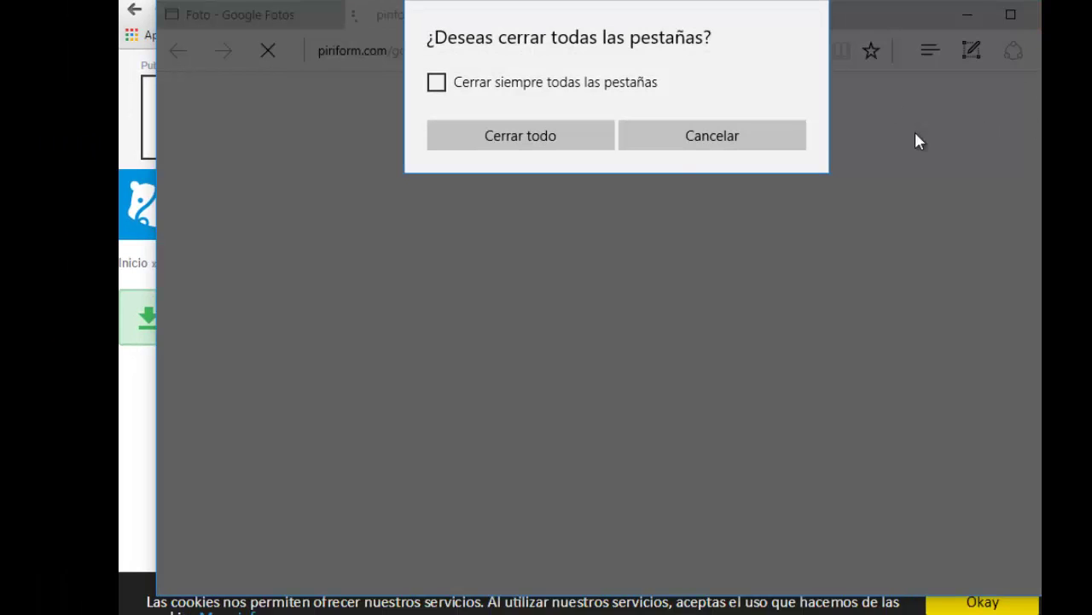
click(539, 143)
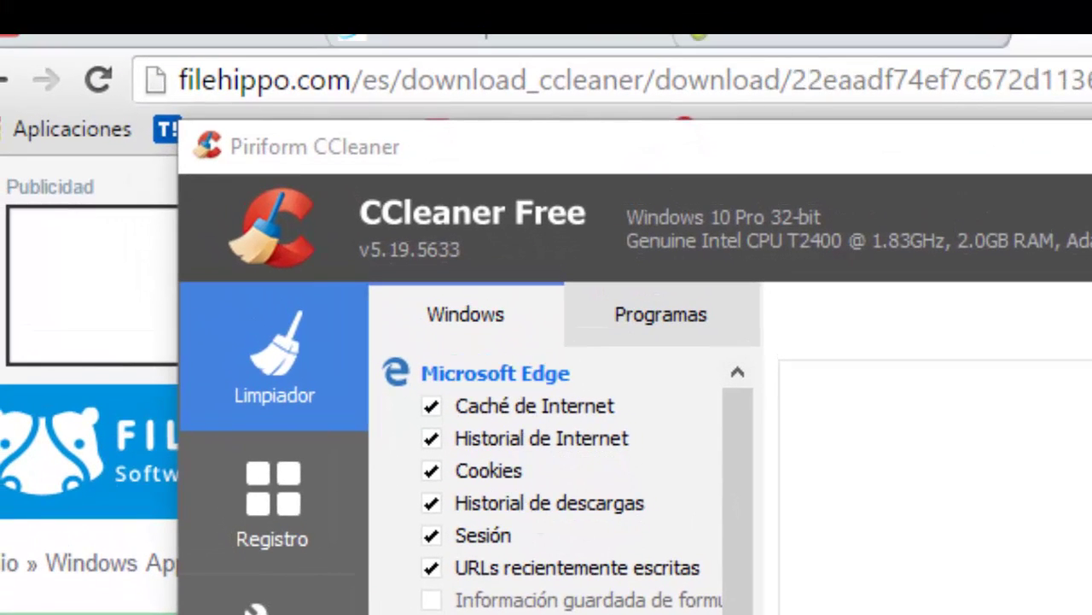
Review the Windows cleaning categories, then run the cleaner with the checked items and accept the permanent deletion of files.
scroll(555, 512, down, 10)
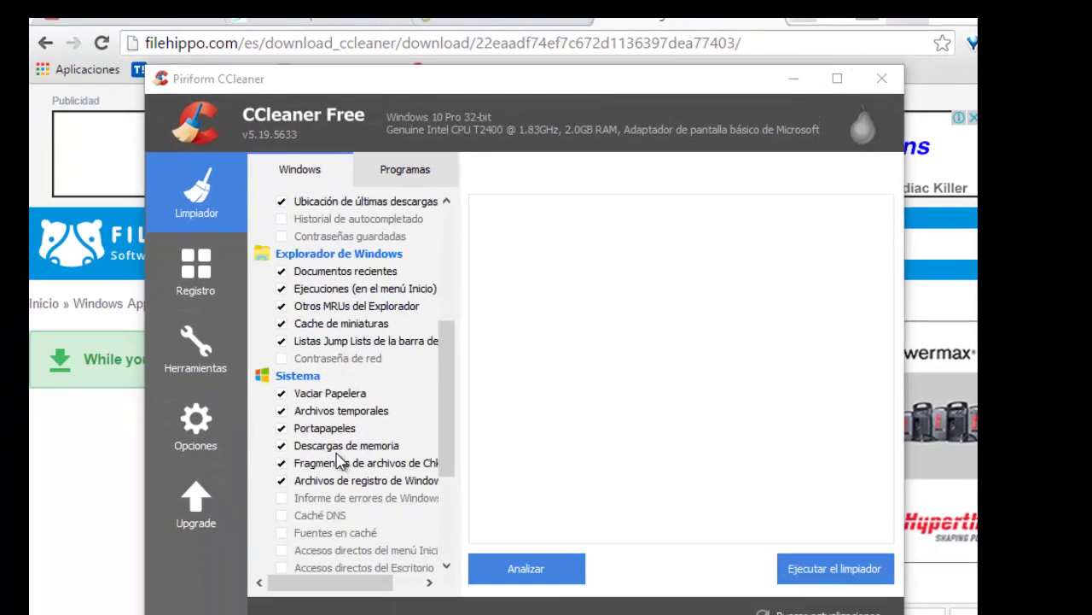
scroll(339, 461, down, 2)
scroll(339, 461, up, 5)
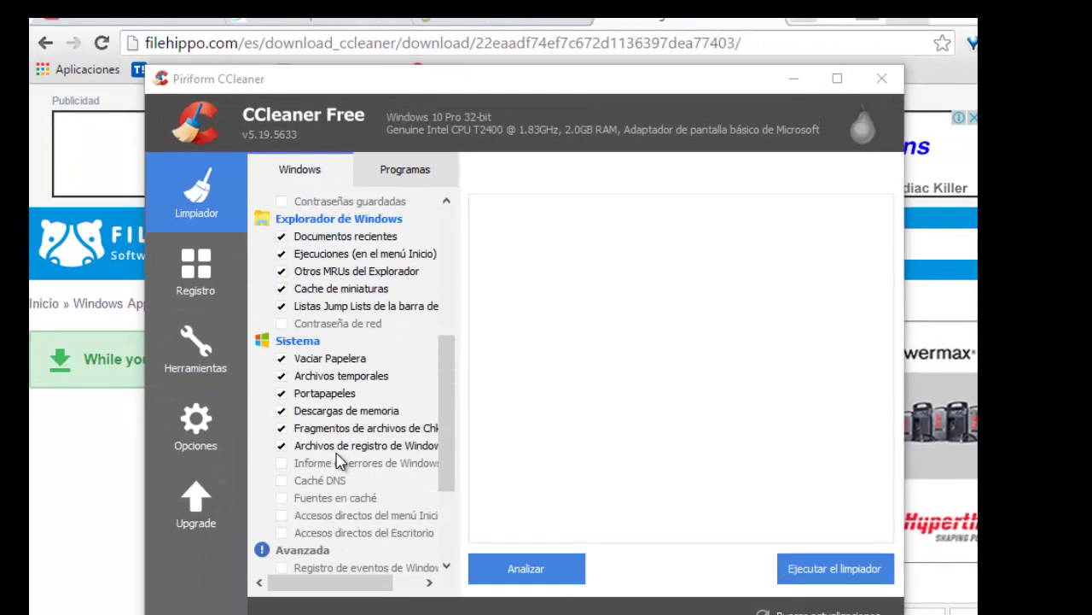
scroll(338, 461, down, 3)
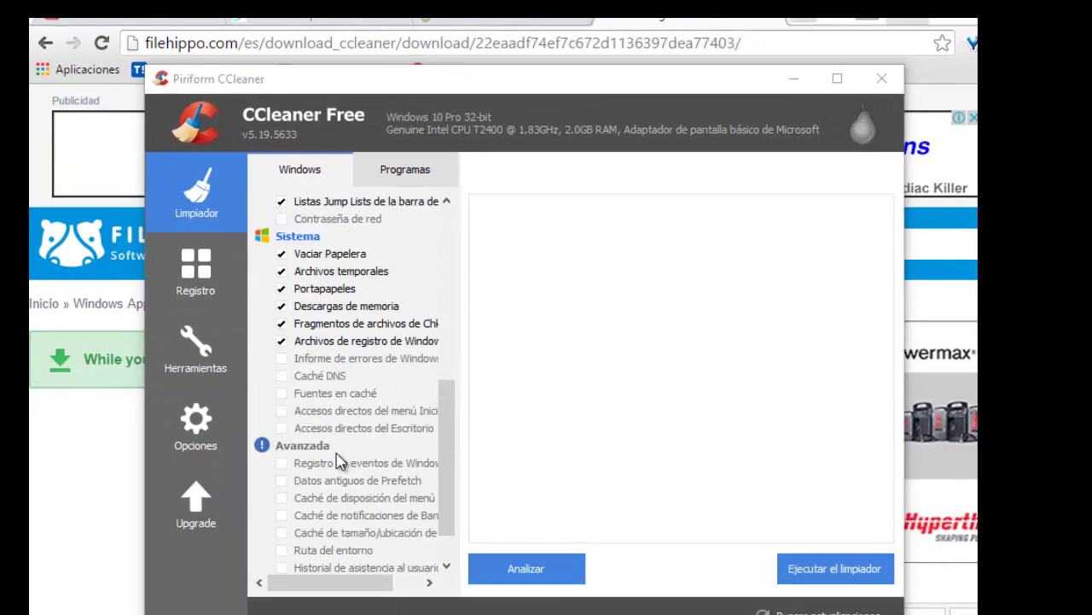
scroll(339, 461, down, 1)
scroll(338, 461, up, 10)
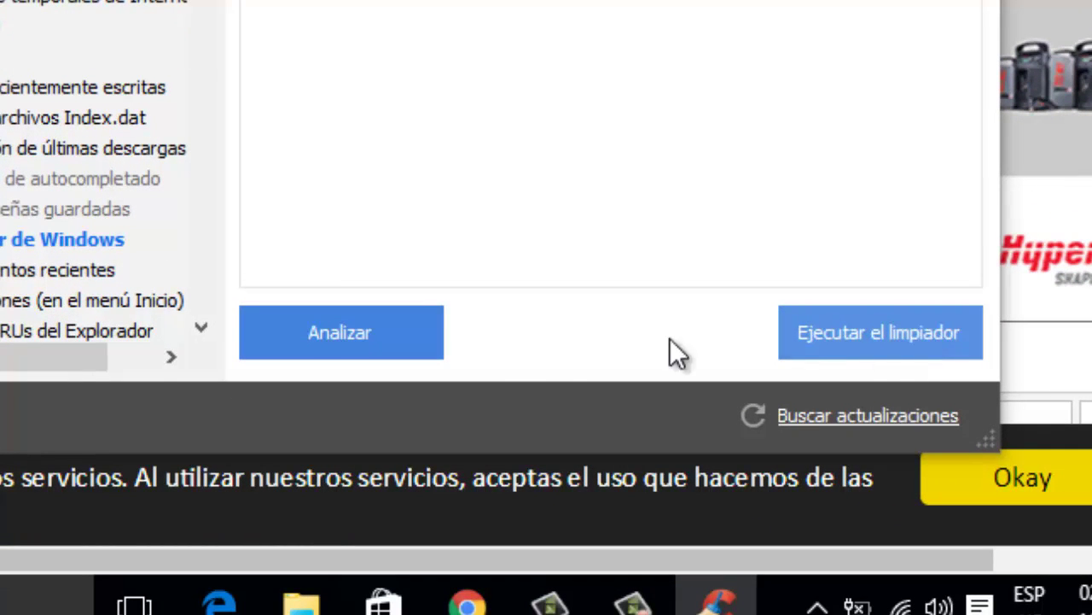
click(807, 347)
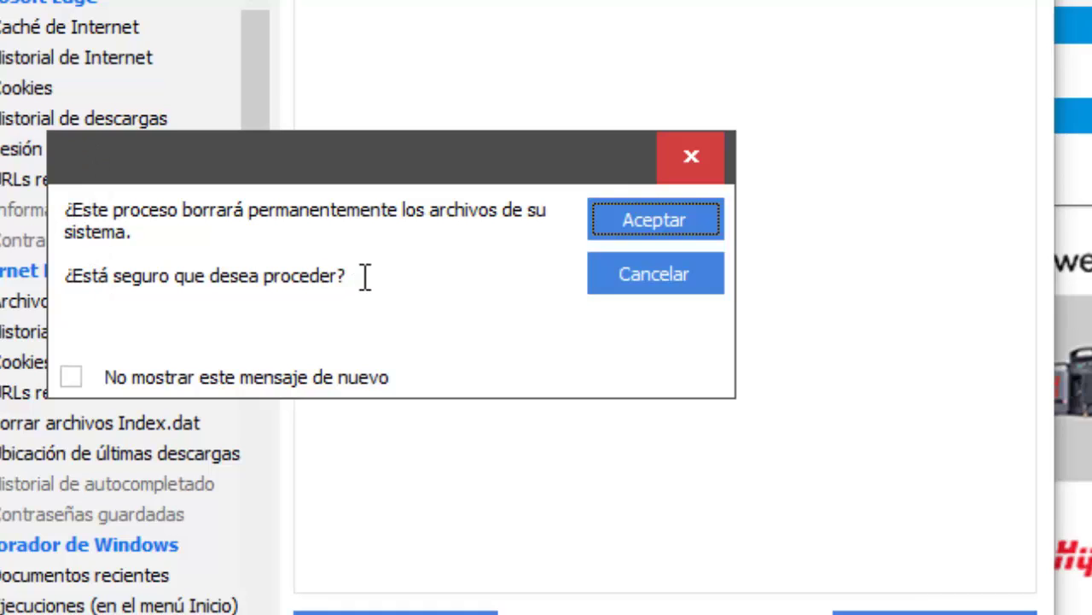
click(649, 220)
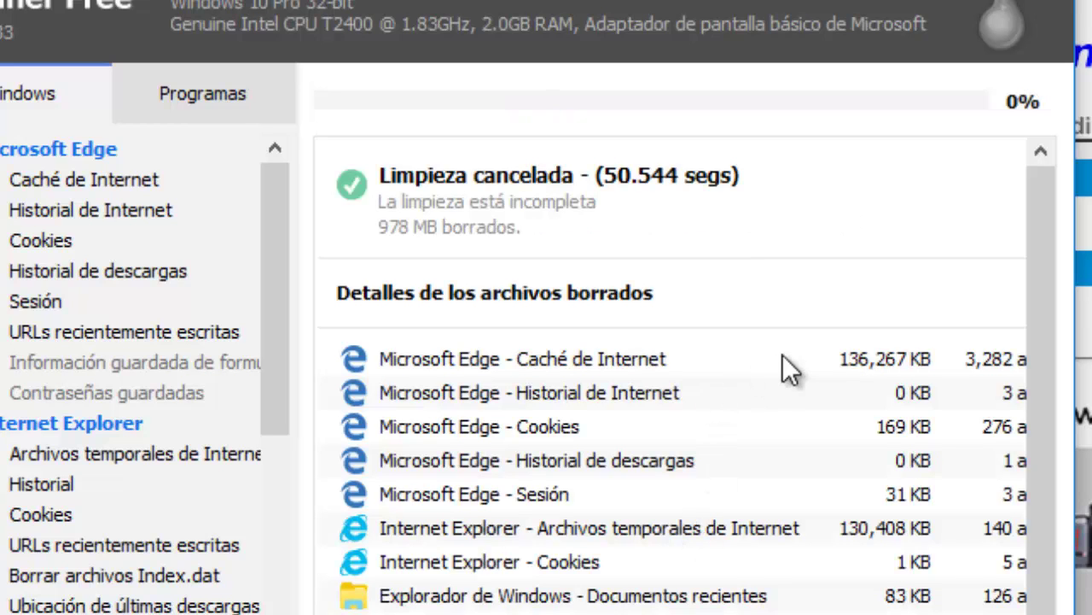
Examine the details of the deleted files, from the Windows Explorer entries up to the Microsoft Edge Internet cache.
scroll(683, 437, down, 1)
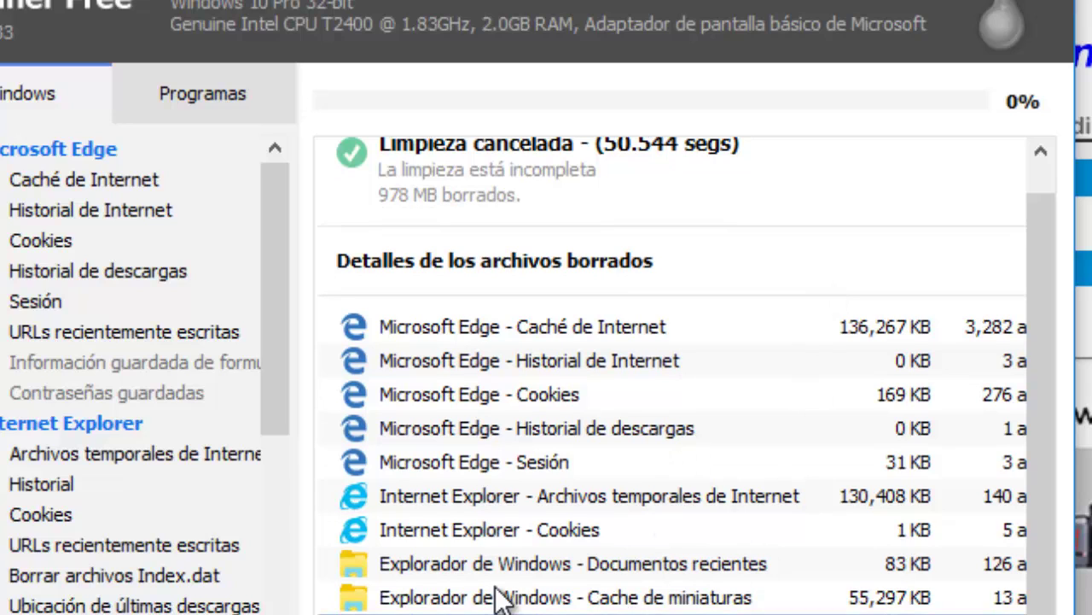
click(495, 559)
click(495, 530)
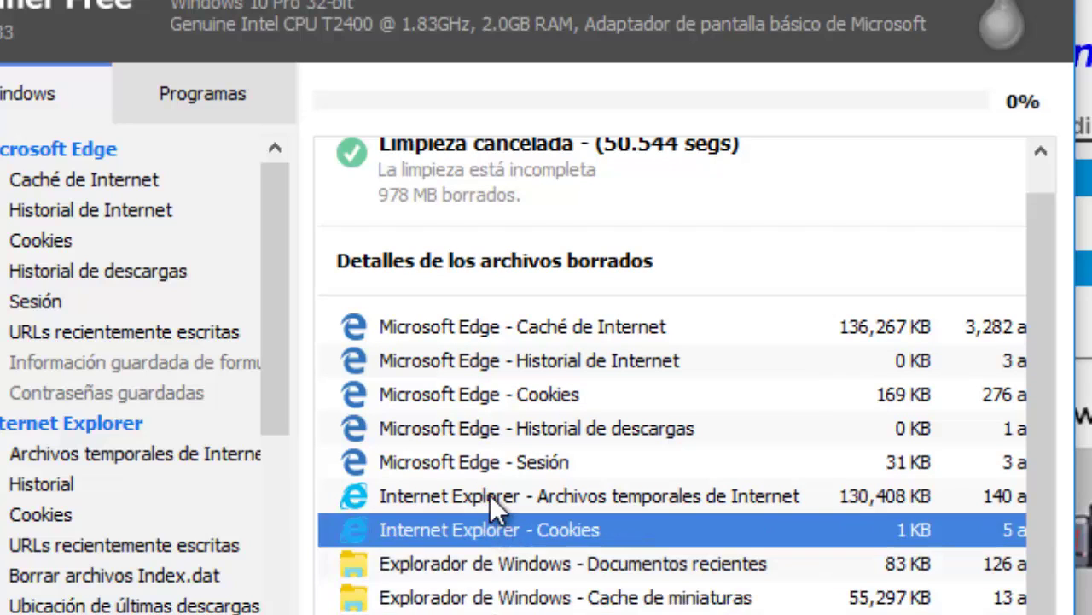
click(489, 495)
click(490, 458)
click(504, 424)
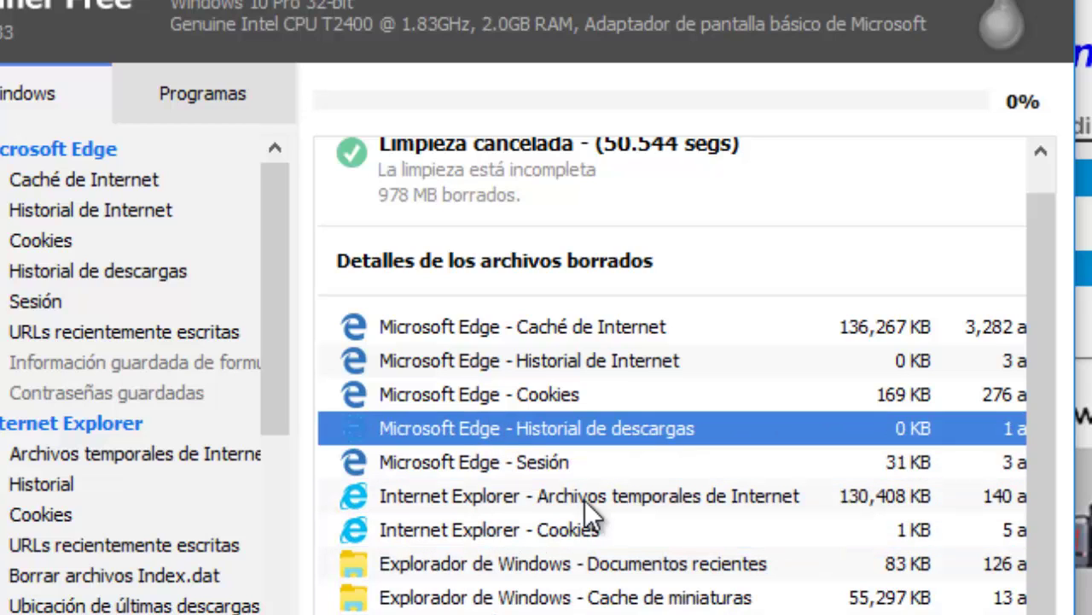
click(503, 395)
click(503, 360)
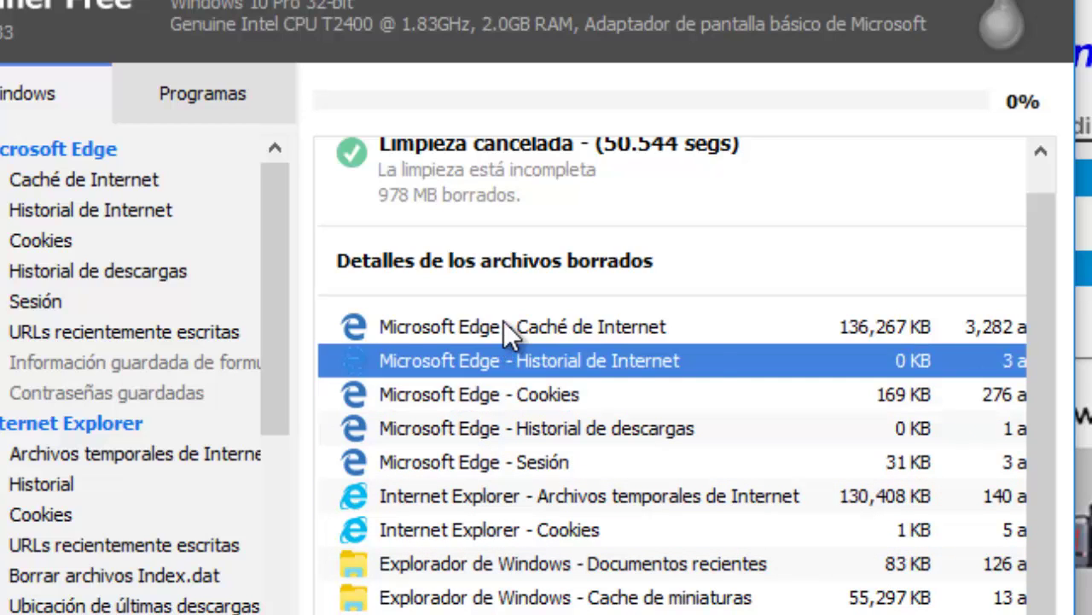
click(504, 326)
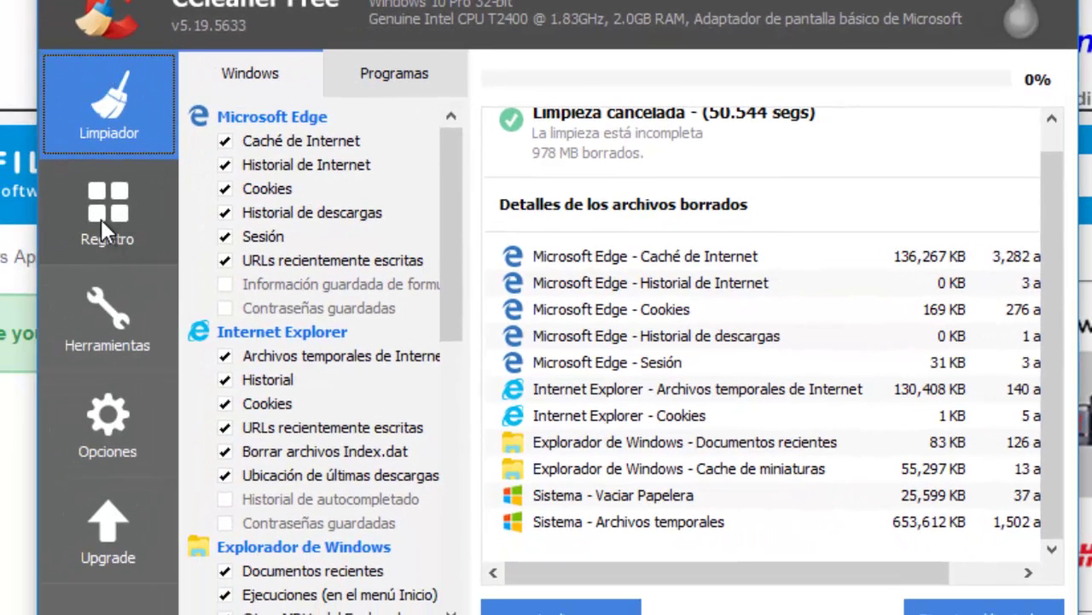
Scan the registry for problems with all registry cleaner categories checked, and maximize the window.
click(101, 219)
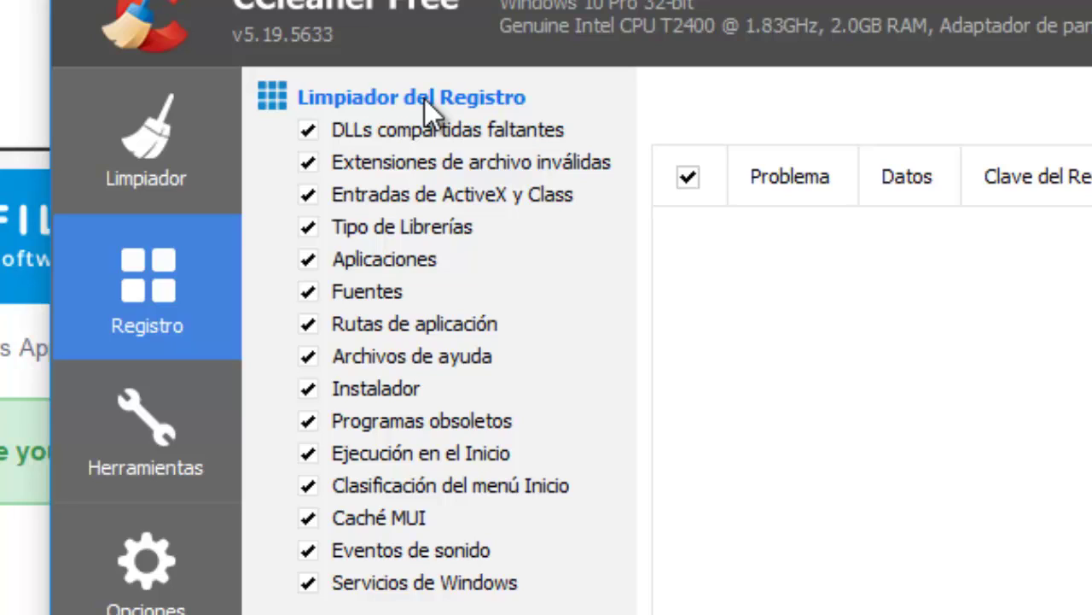
key(alt)
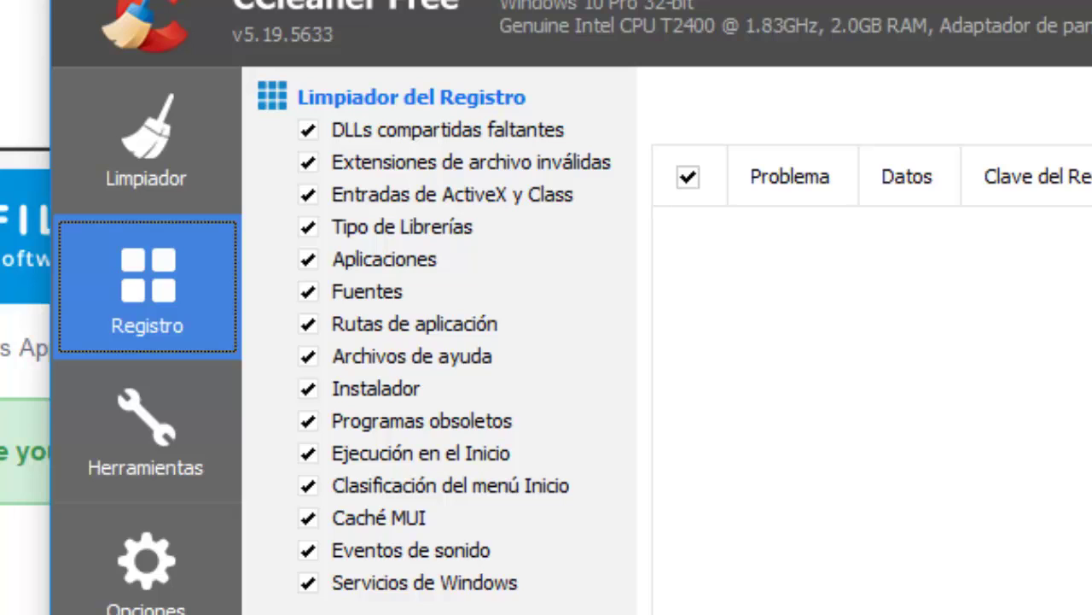
click(478, 528)
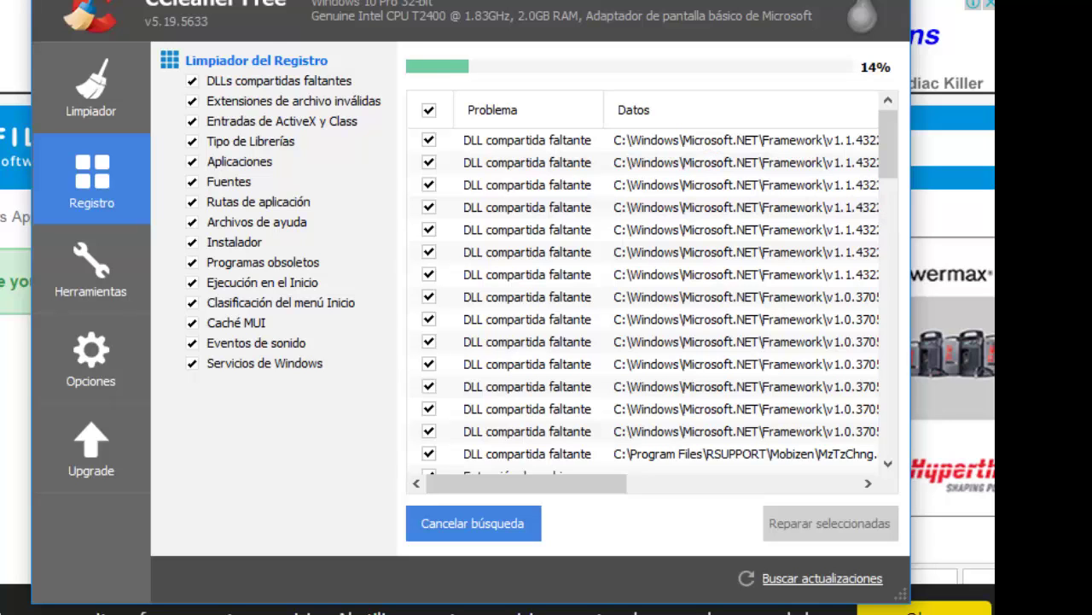
key(super+Up)
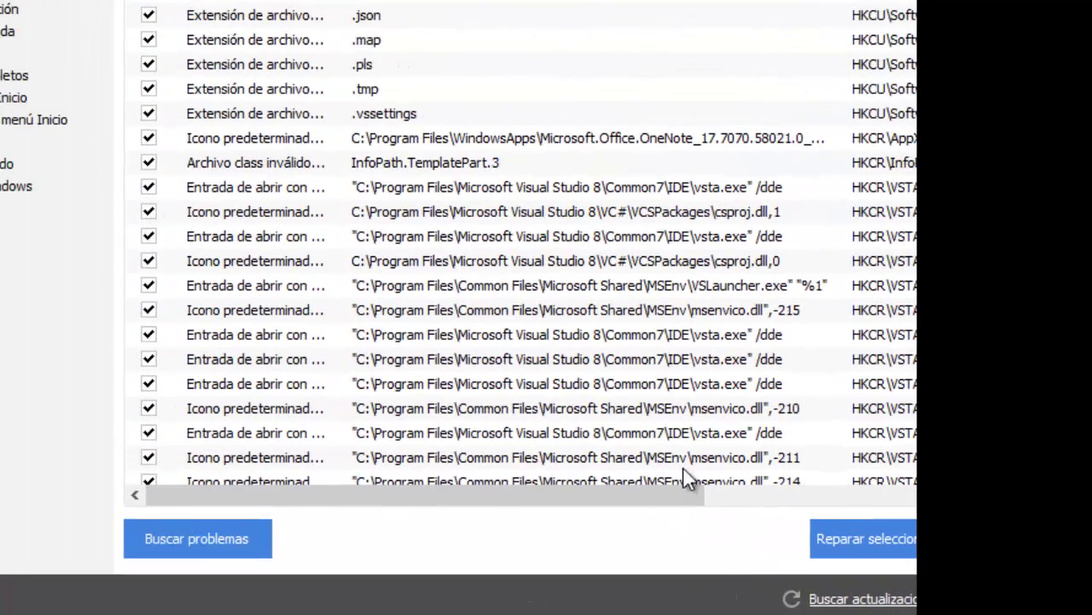
Repair all selected registry problems, first backing up the registry changes to a Reg file named cc_20160711_021125.
click(854, 536)
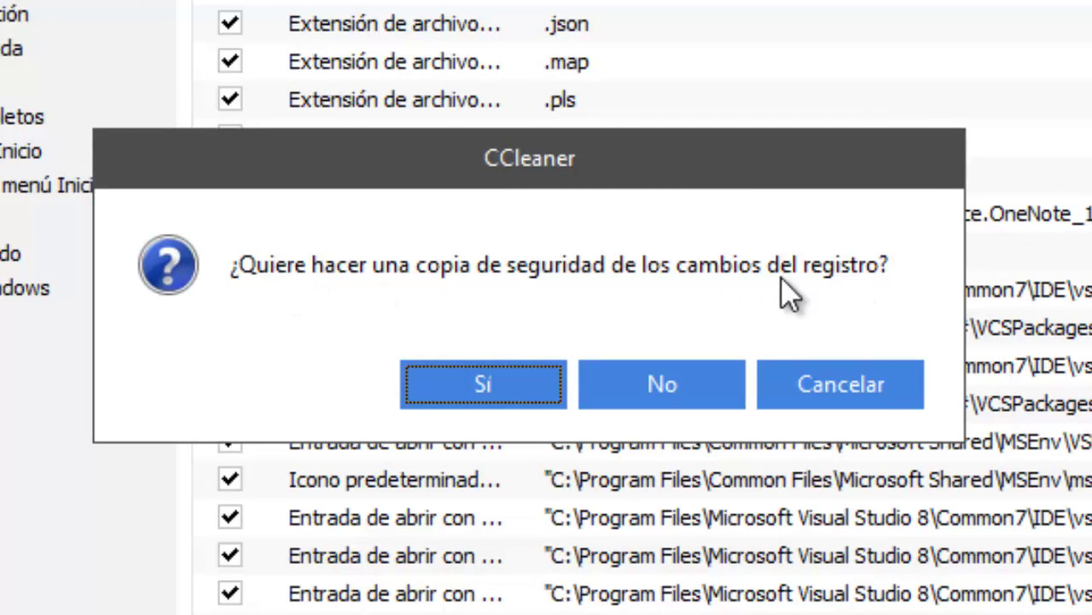
click(479, 390)
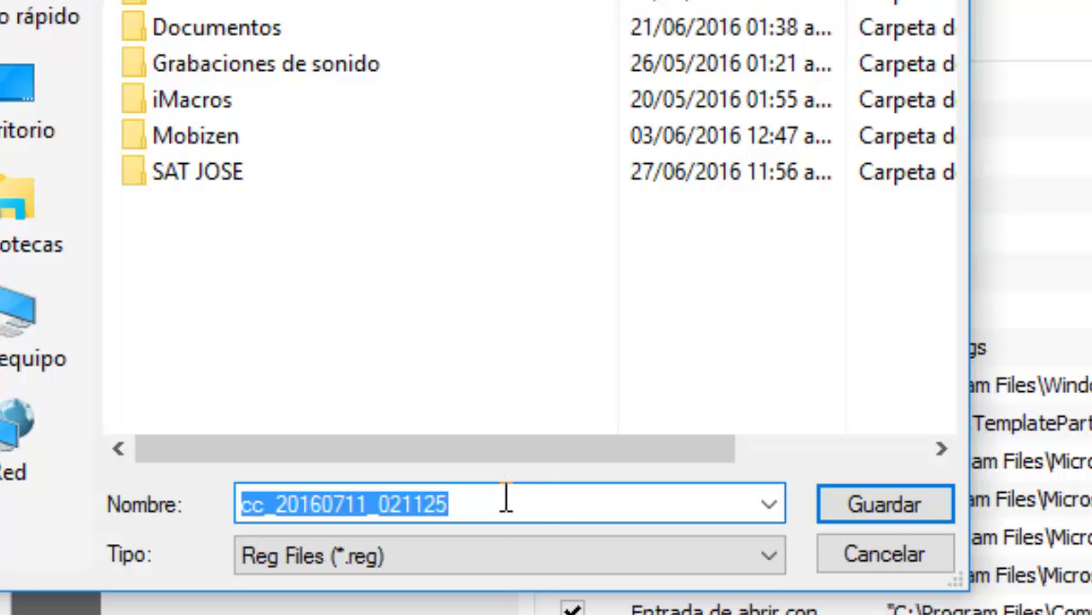
click(469, 504)
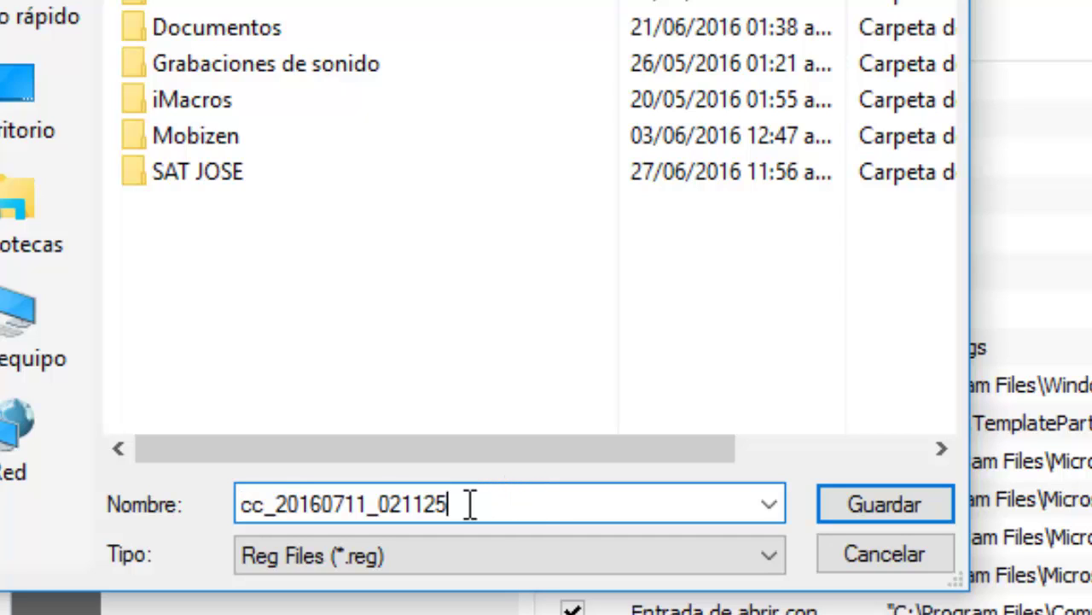
drag(469, 503, 213, 504)
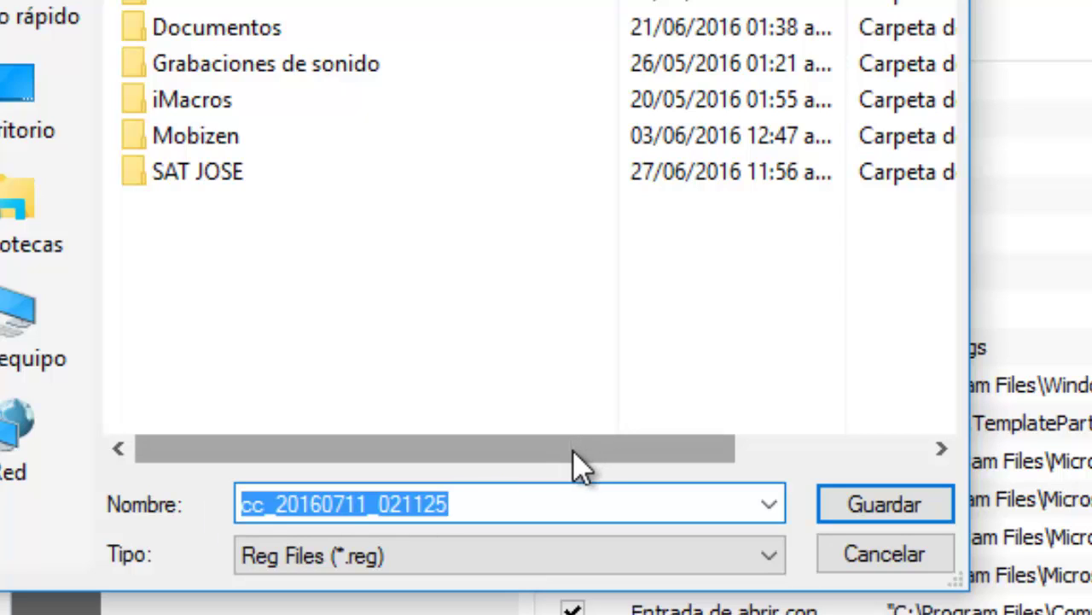
click(900, 510)
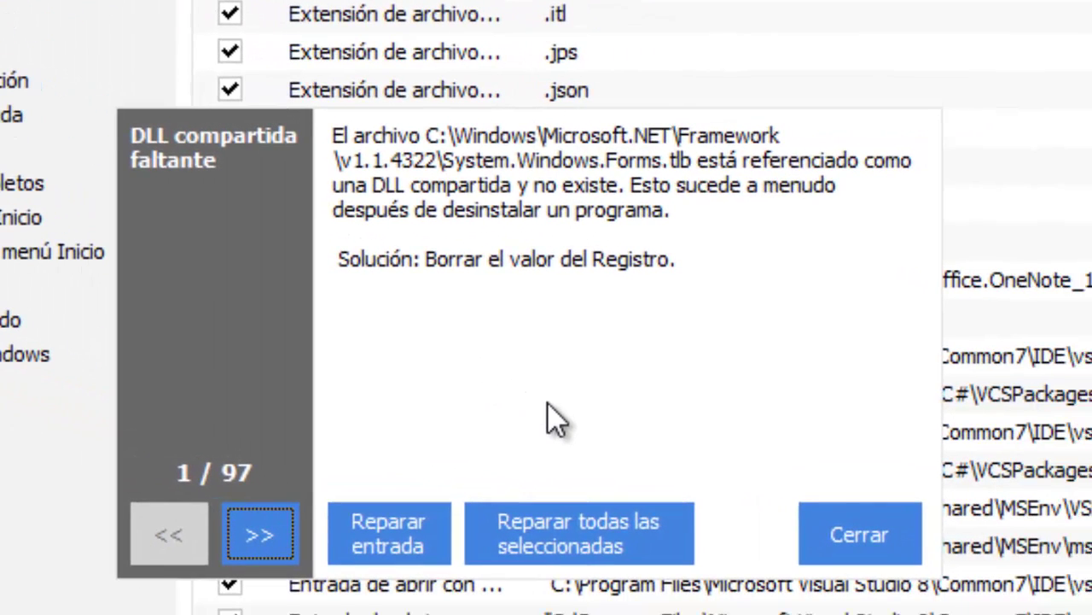
click(556, 550)
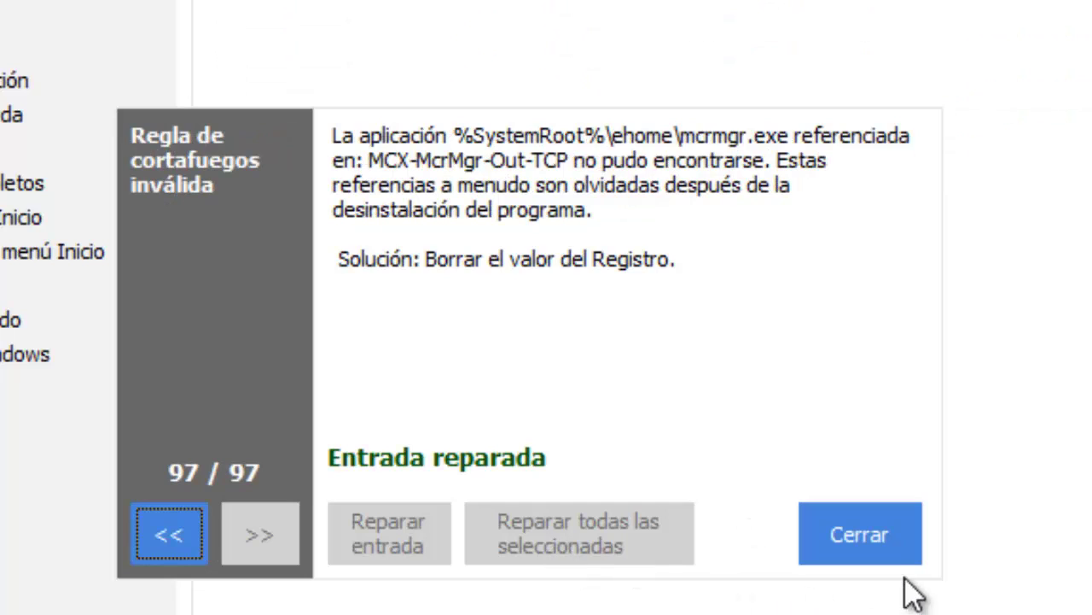
click(871, 533)
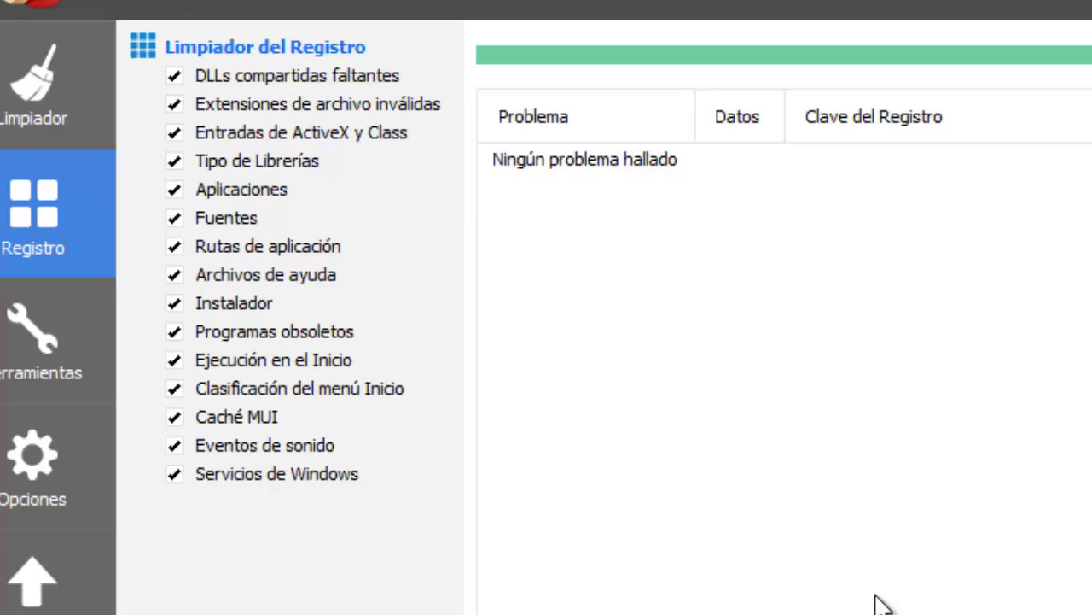
Look through the installed programs list and the browser plugins for Internet Explorer, Firefox and Google Chrome, selecting Presentaciones de Google in Chrome.
click(12, 356)
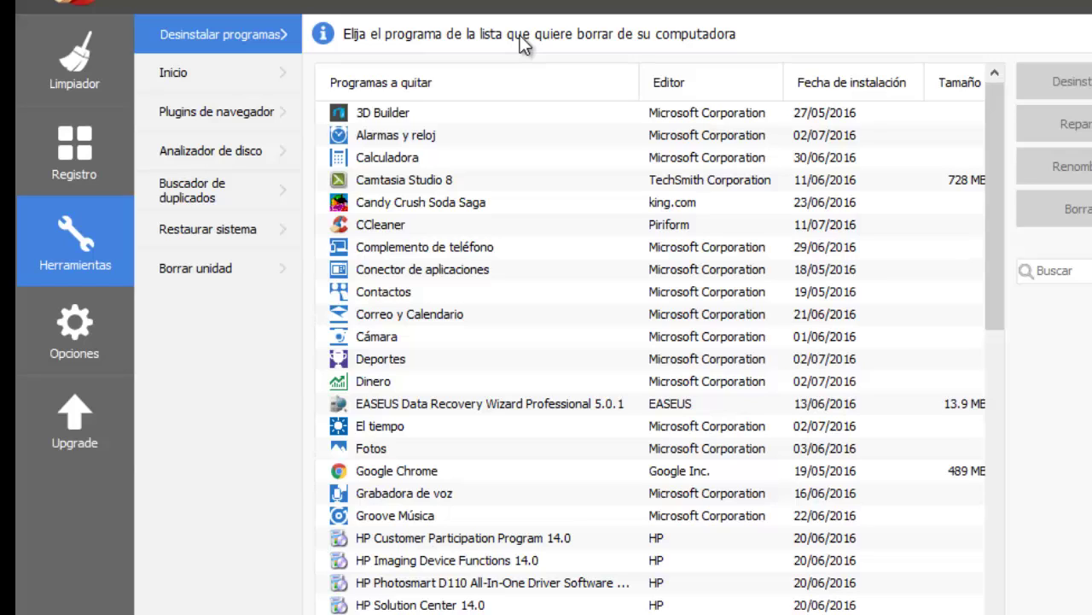
click(201, 117)
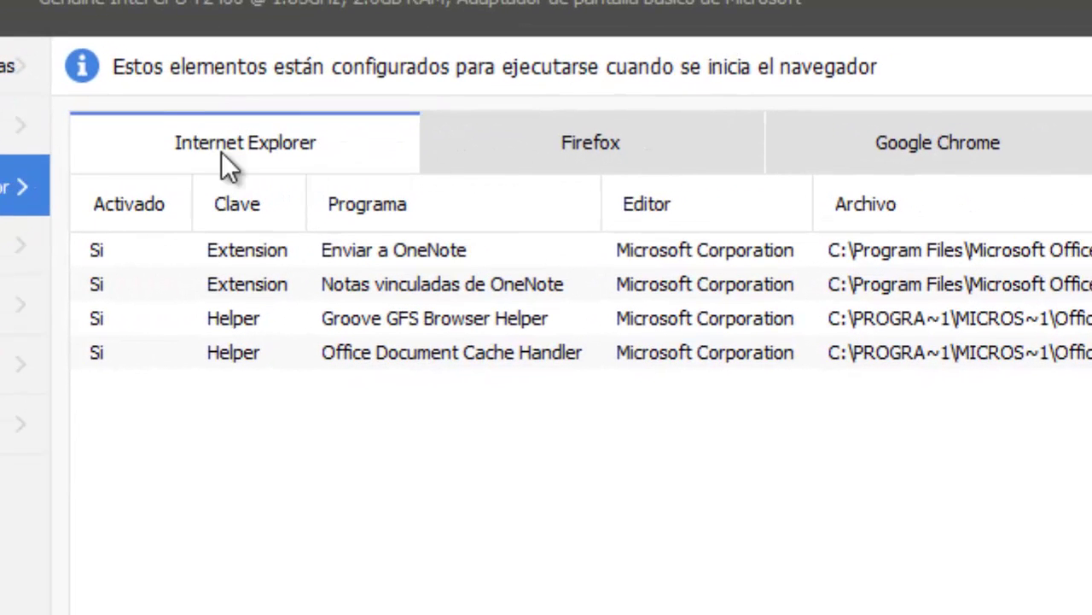
click(621, 157)
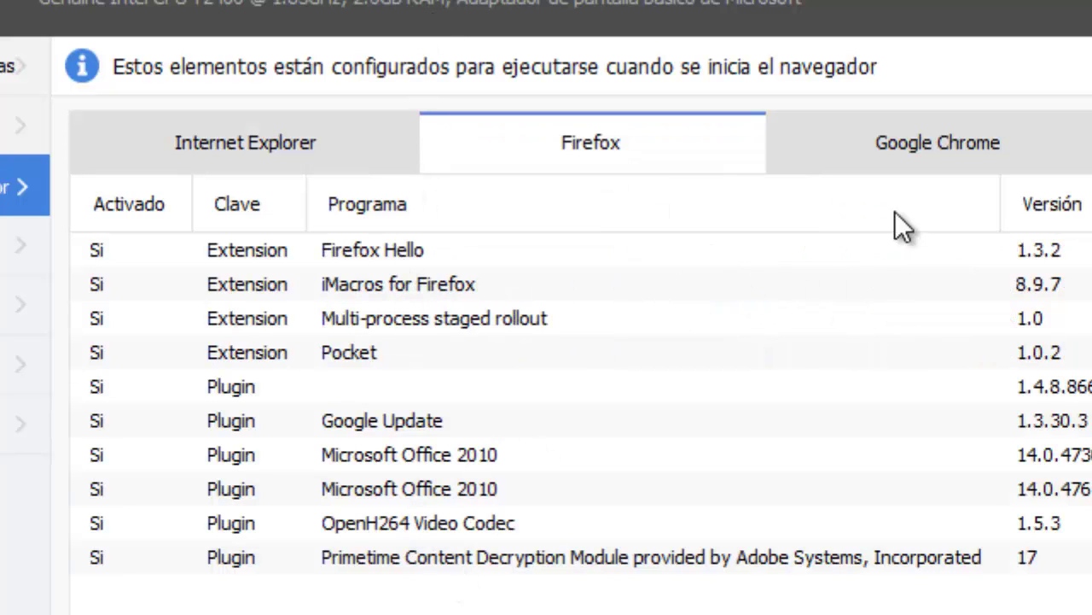
click(895, 156)
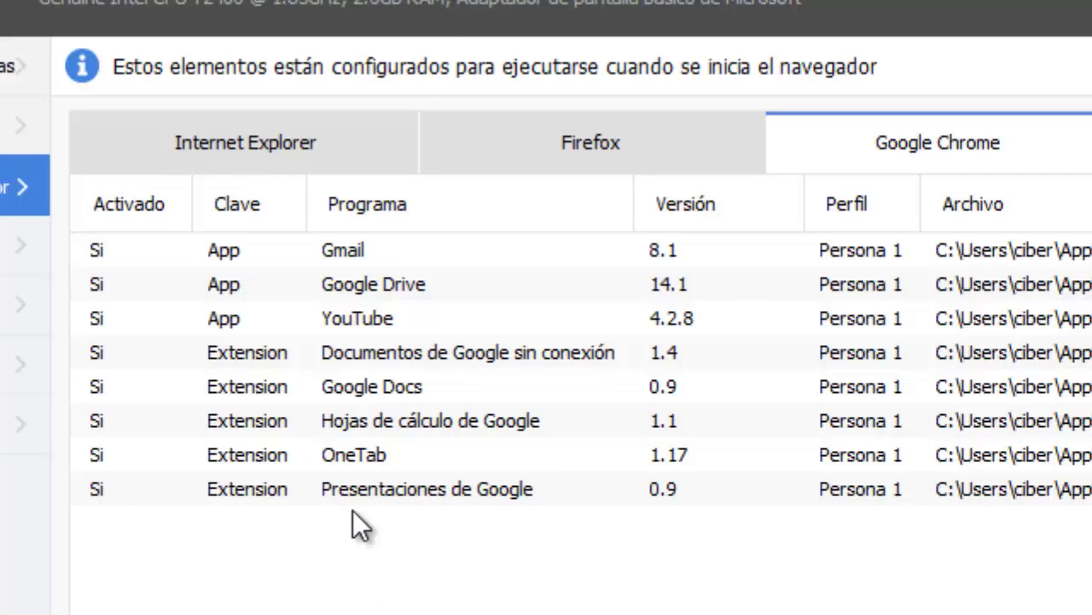
click(364, 500)
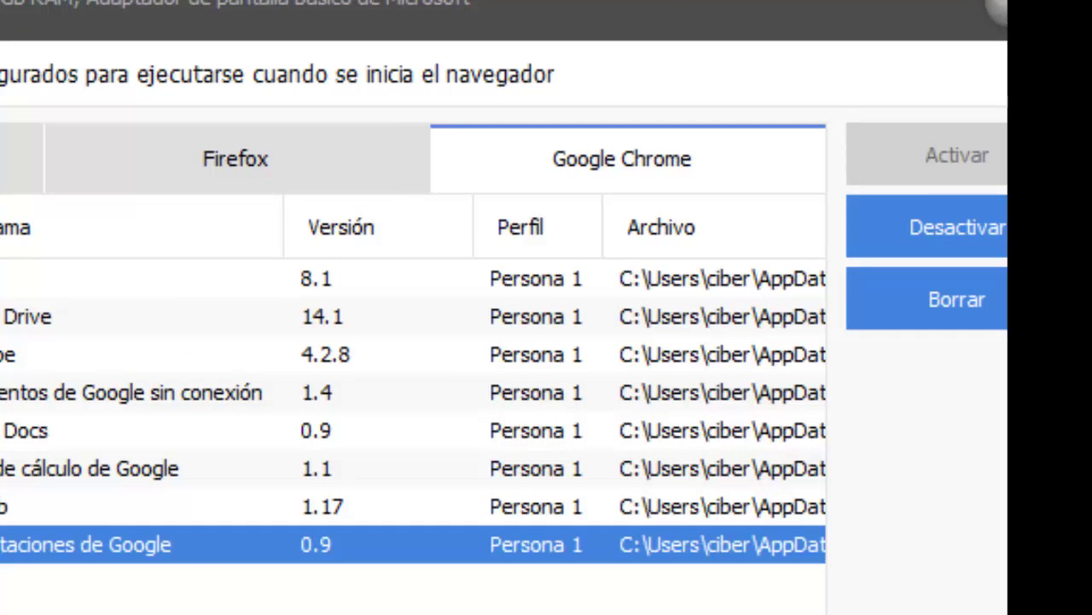
View the options of the disk analyzer, the duplicate finder and the system restore tool.
click(94, 218)
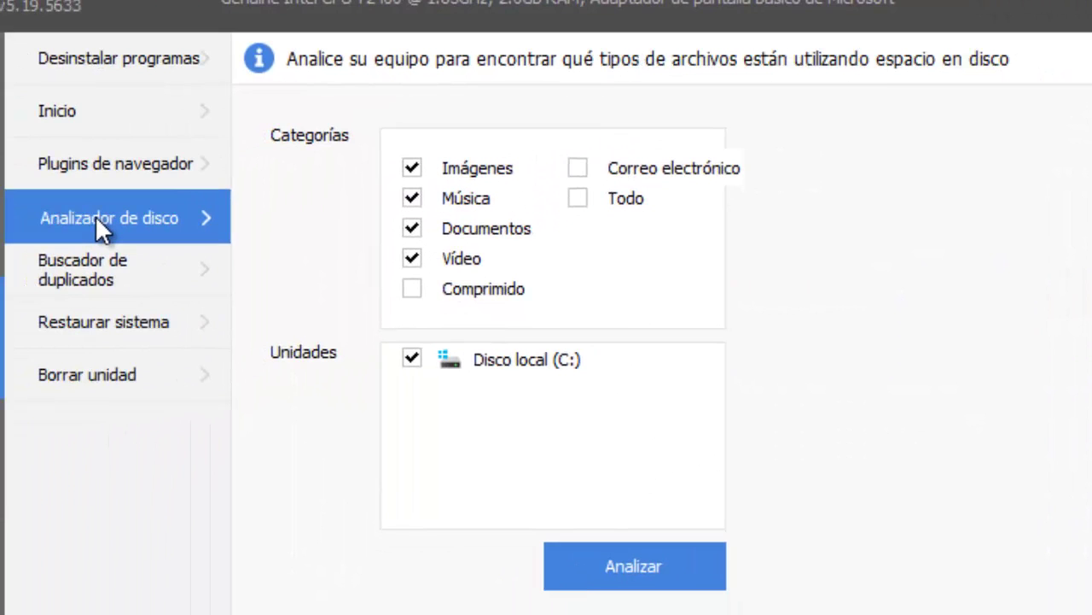
click(83, 269)
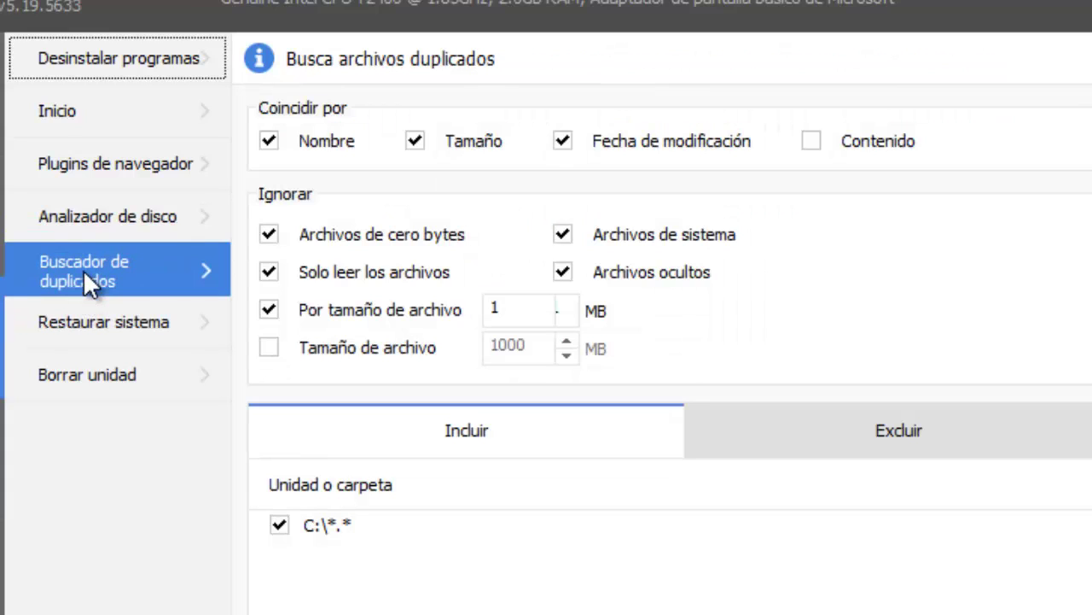
click(131, 325)
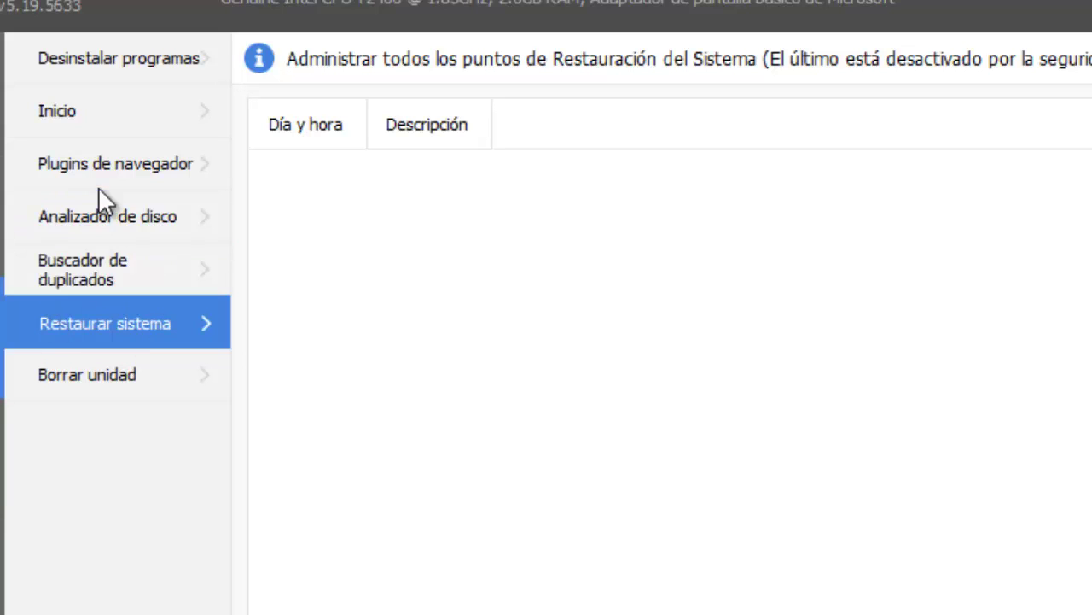
click(92, 325)
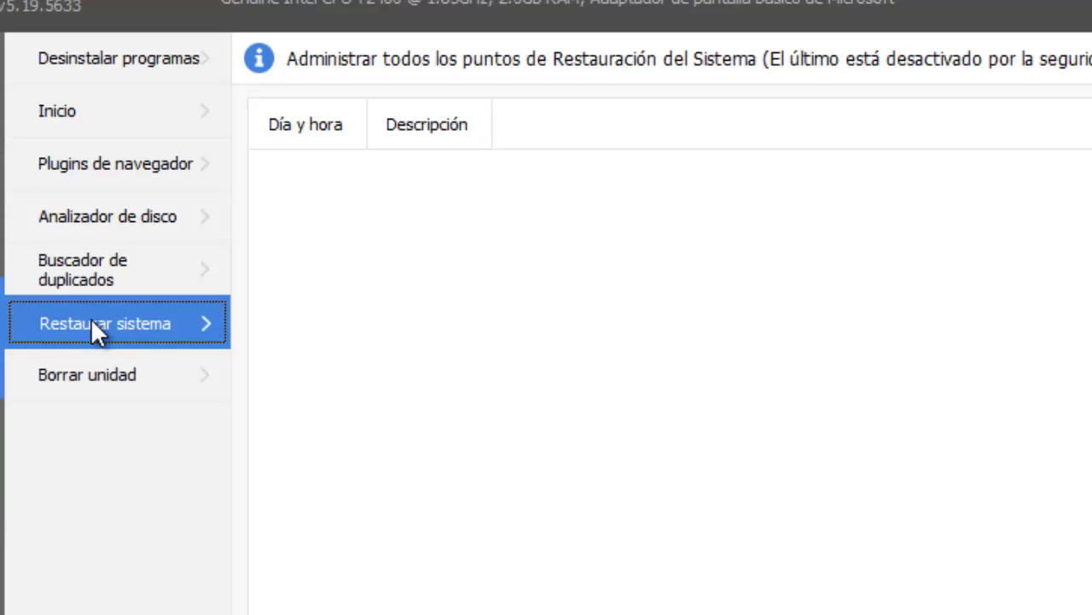